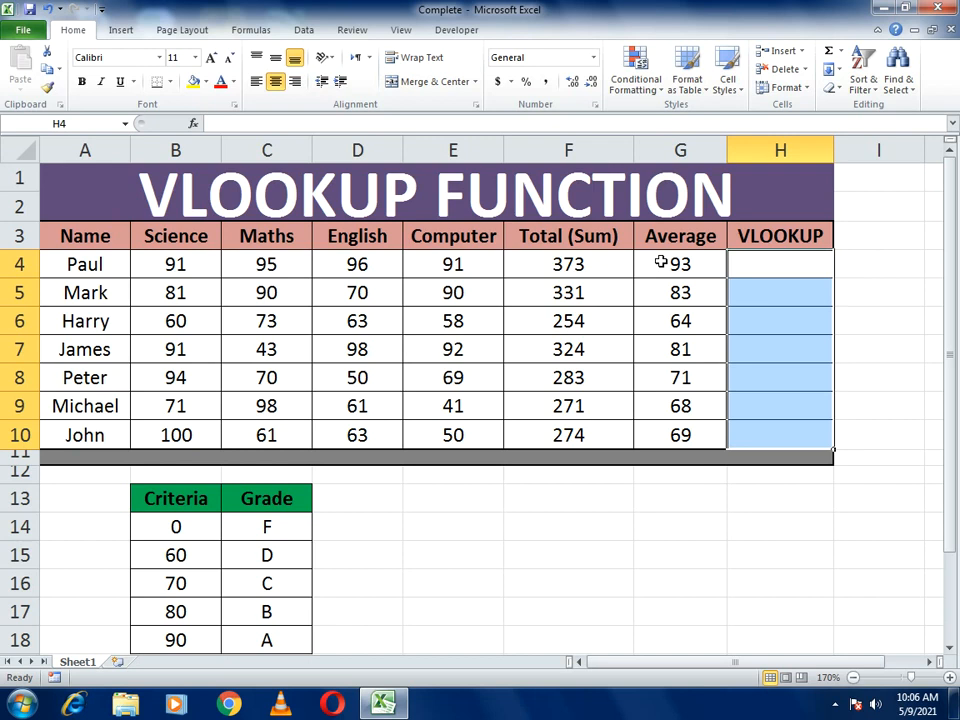
- Start a VLOOKUP formula in cell H4 with the average in G4 as the lookup value
left_click(741, 269)
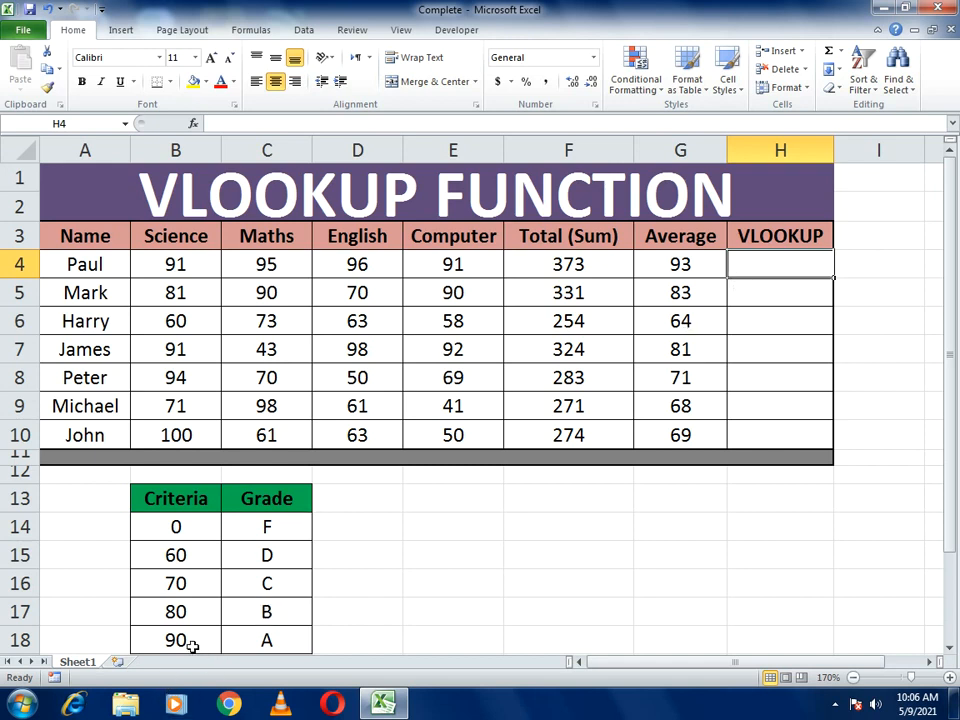
left_click(778, 283)
left_click(778, 266)
left_click(778, 285)
left_click(775, 272)
type("=")
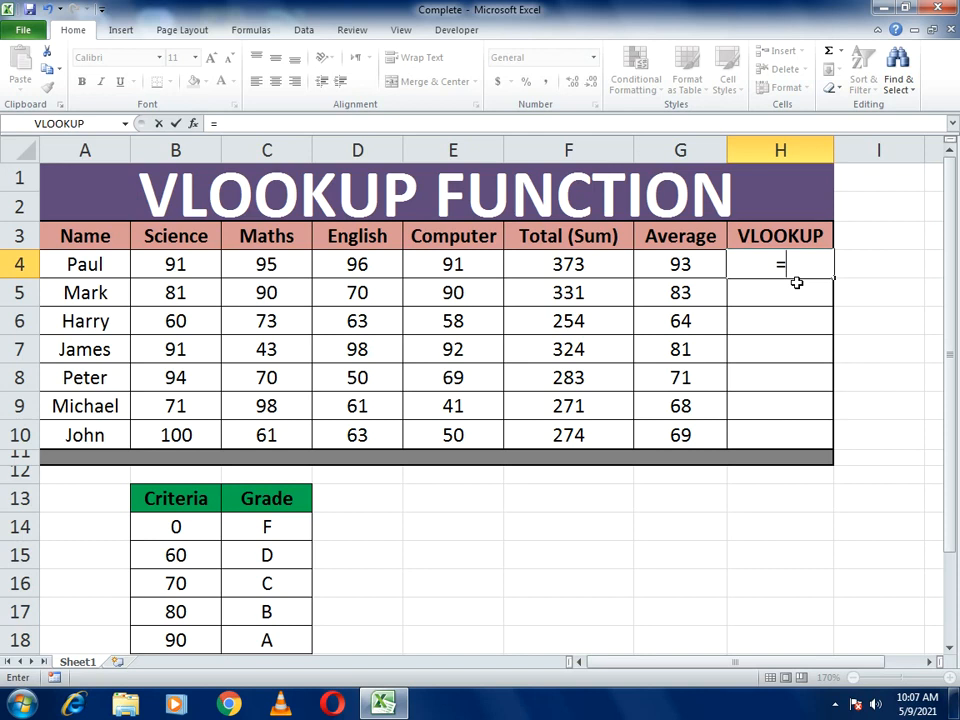
type("VLOOKUP")
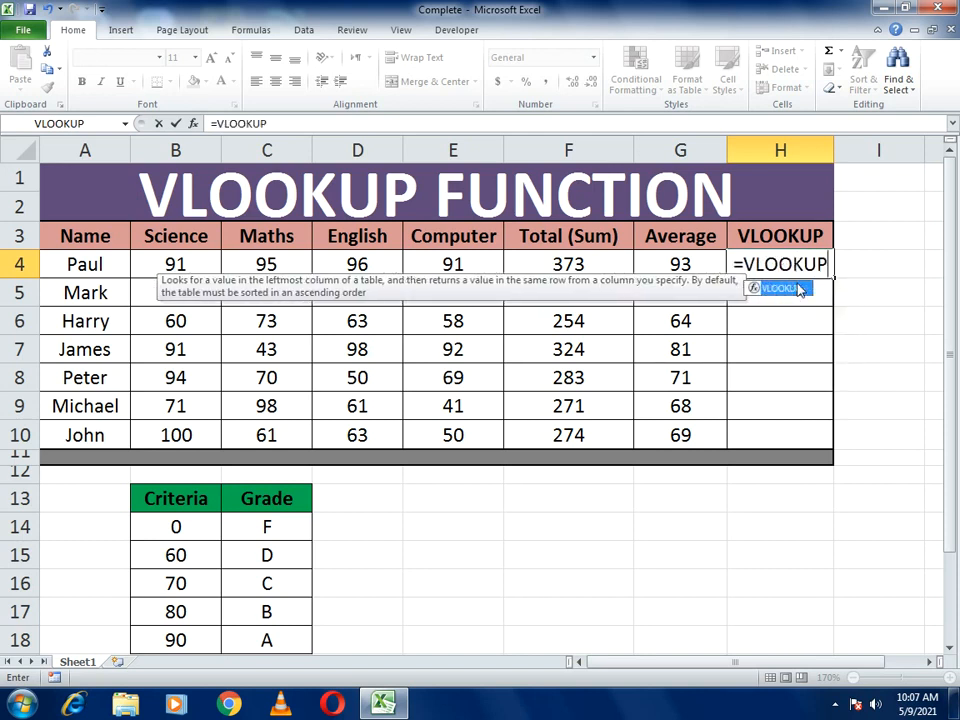
double_click(800, 289)
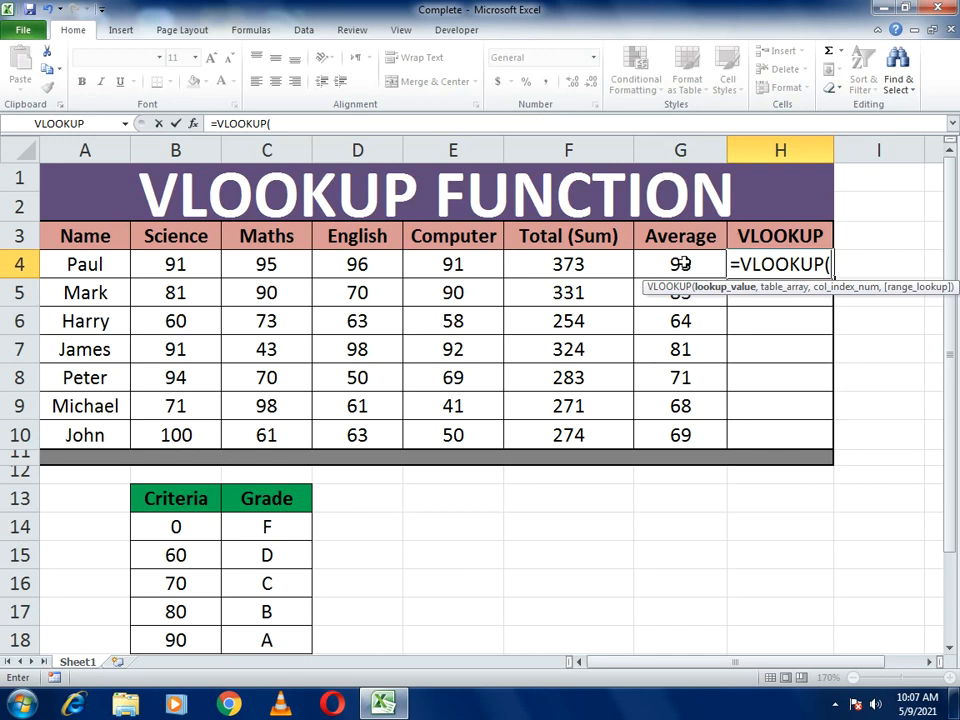
left_click(680, 263)
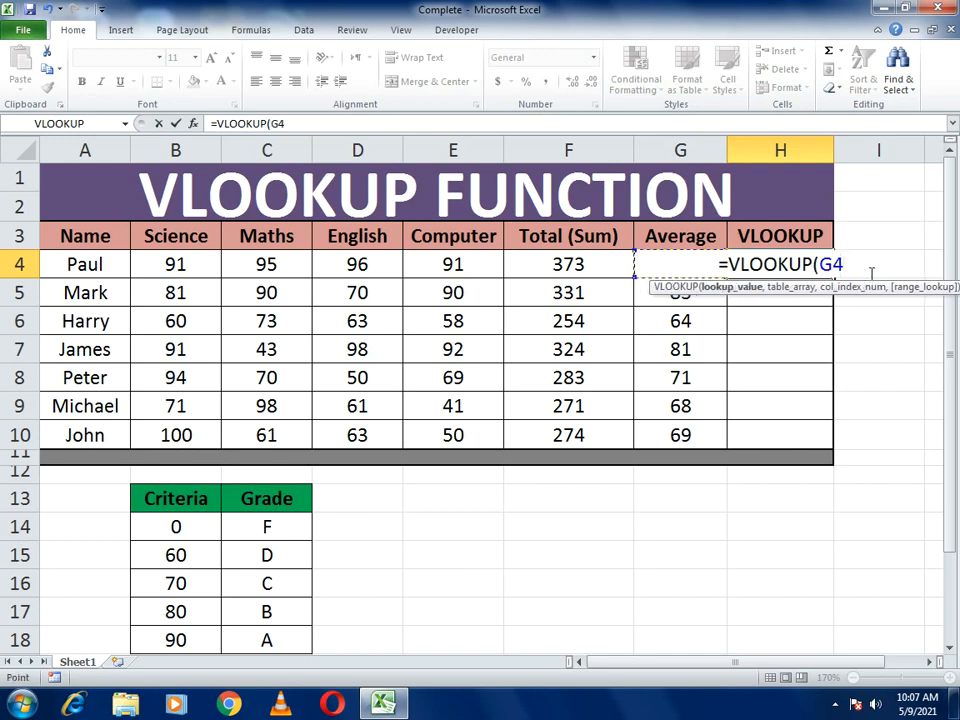
type(",")
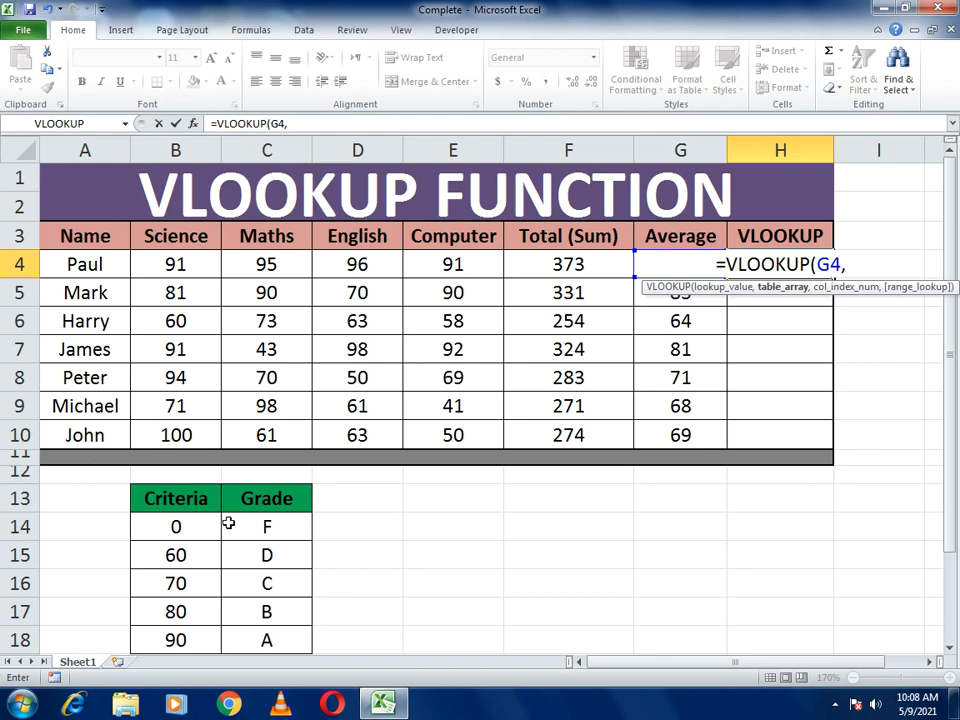
- Complete the VLOOKUP arguments with table array B14:C18, column index 2 and TRUE for approximate match
left_click(162, 529)
left_click_drag(234, 530, 265, 630)
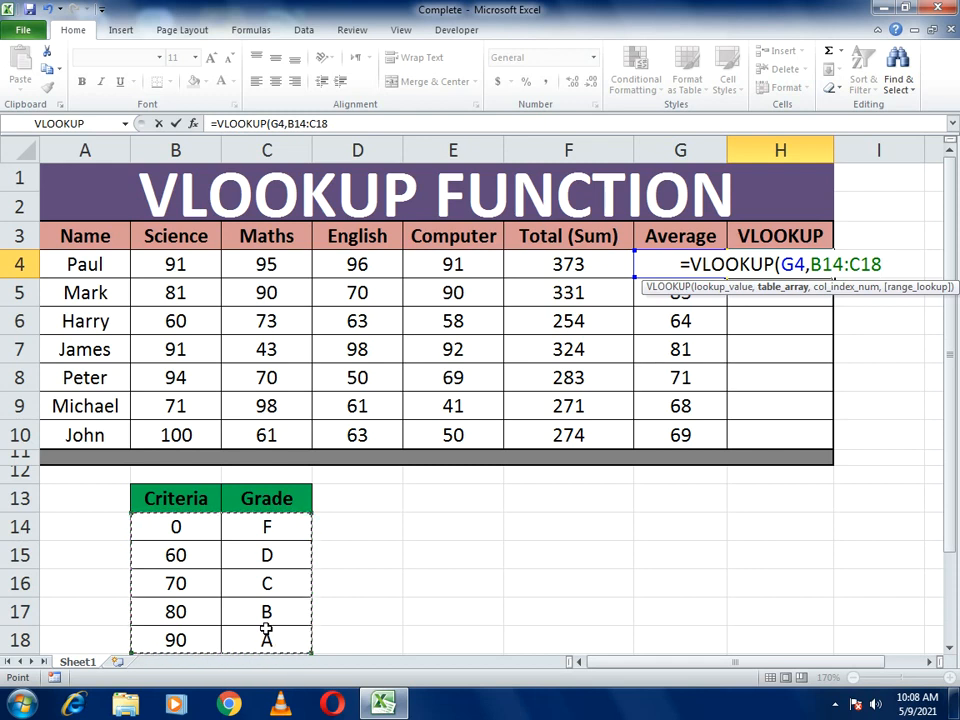
type(",")
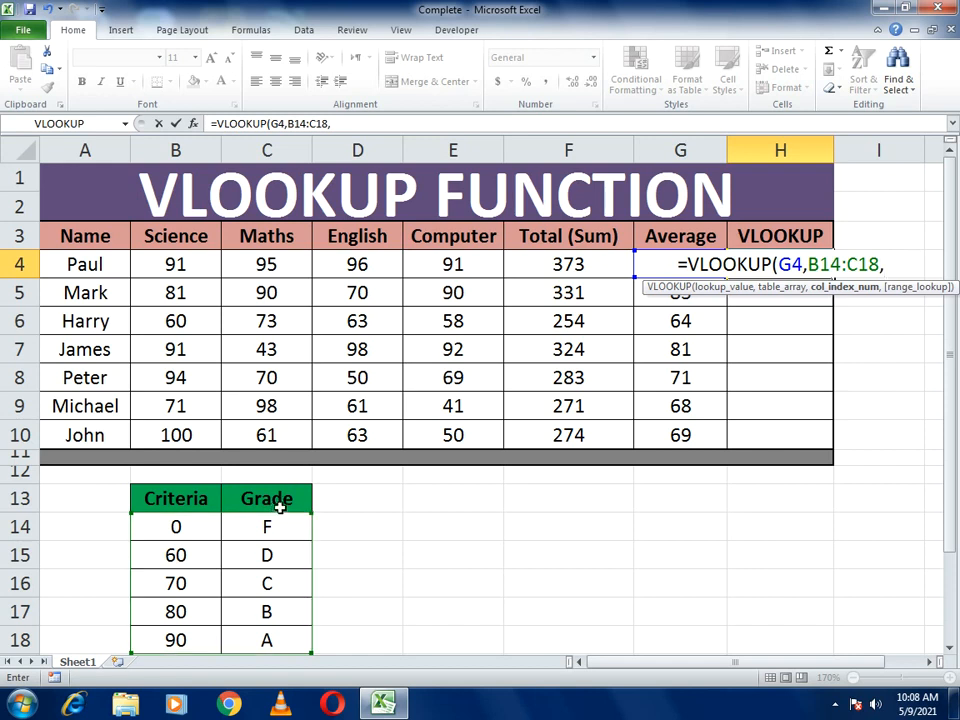
type("2")
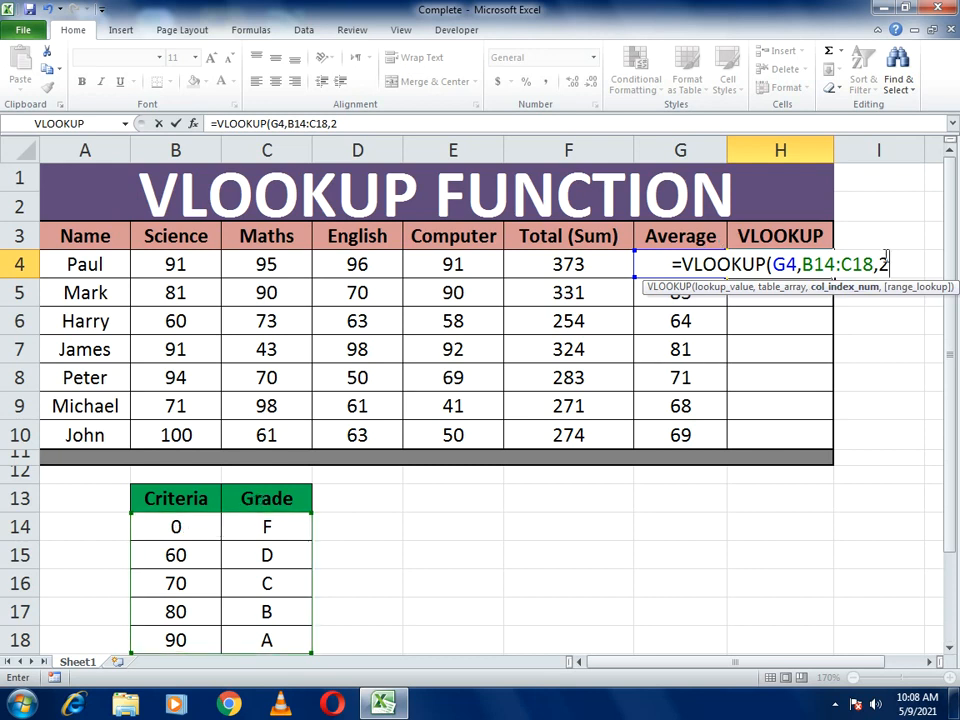
type(",TRUE")
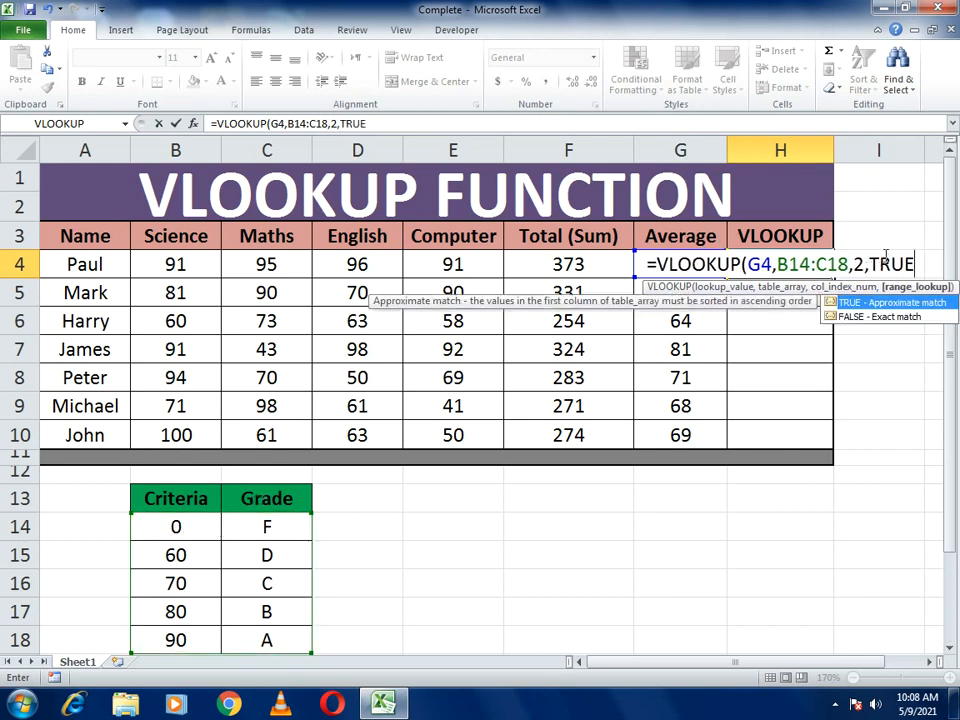
type(")")
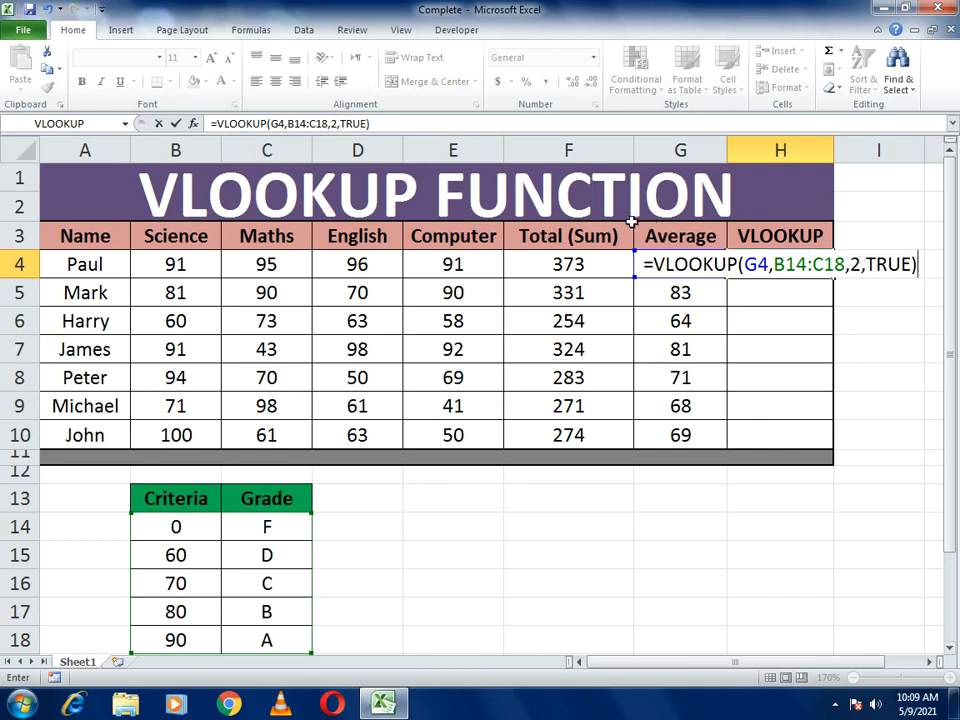
- Make the formula's table range absolute as $B$14:$C$18 and enter the formula in H4
left_click(287, 123)
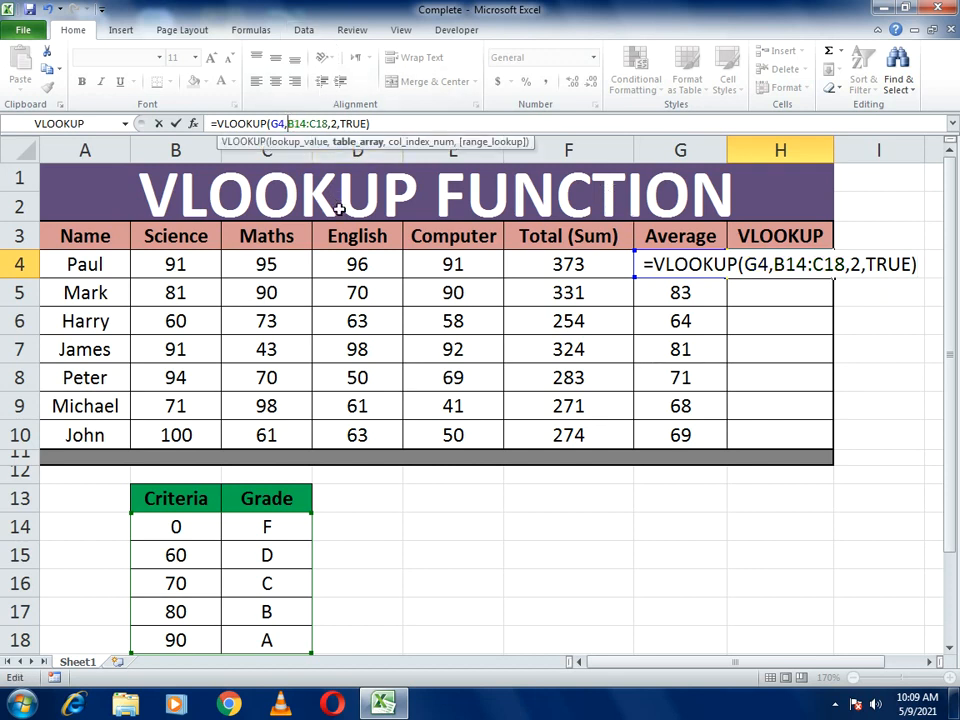
type("$")
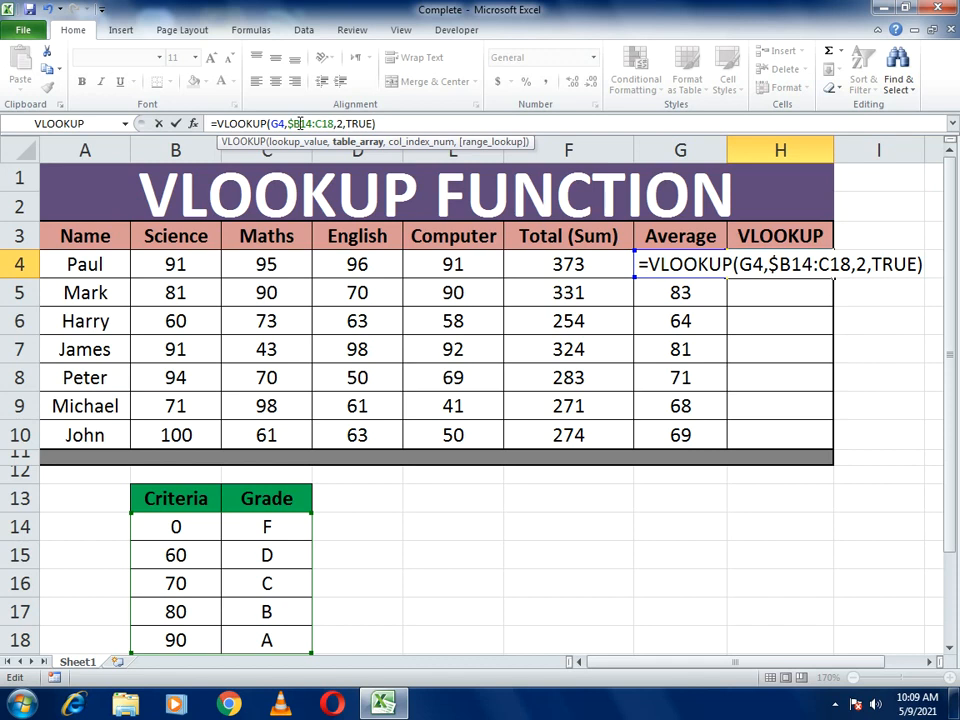
left_click(301, 123)
type("$")
left_click(323, 123)
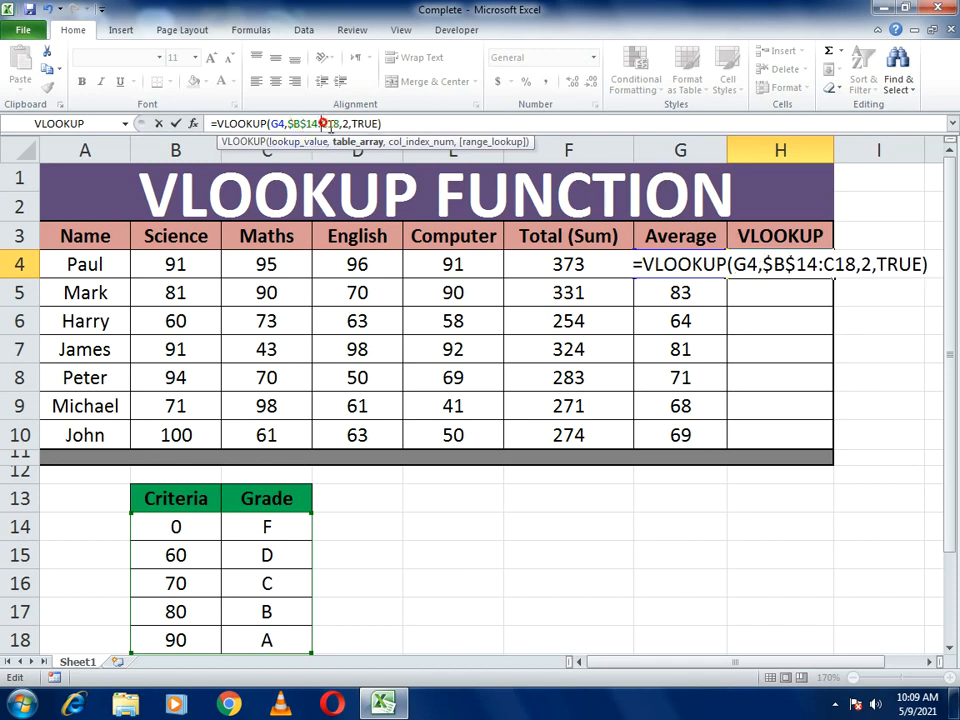
type("$")
left_click(335, 123)
type("$C$")
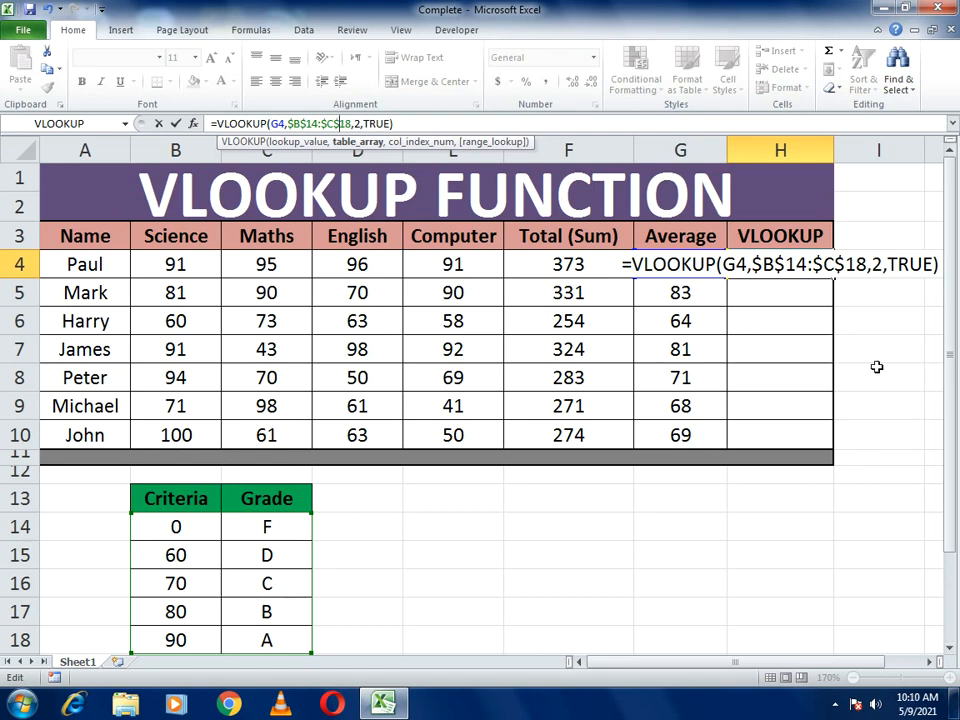
key("Return")
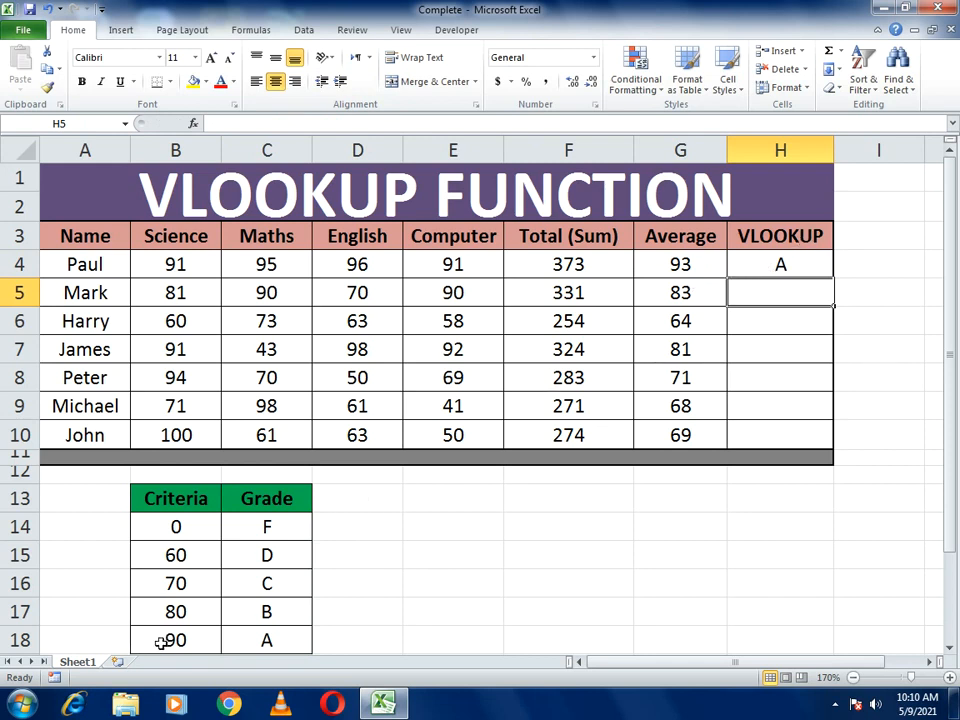
- Fill the VLOOKUP formula from H4 down through H10
left_click(754, 270)
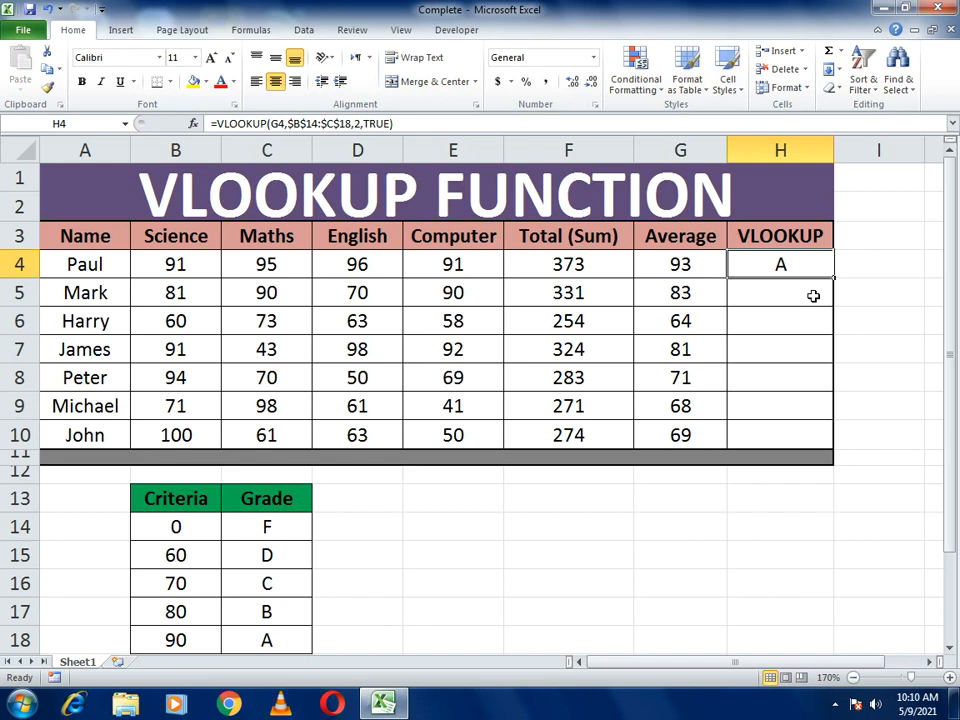
left_click_drag(834, 279, 830, 446)
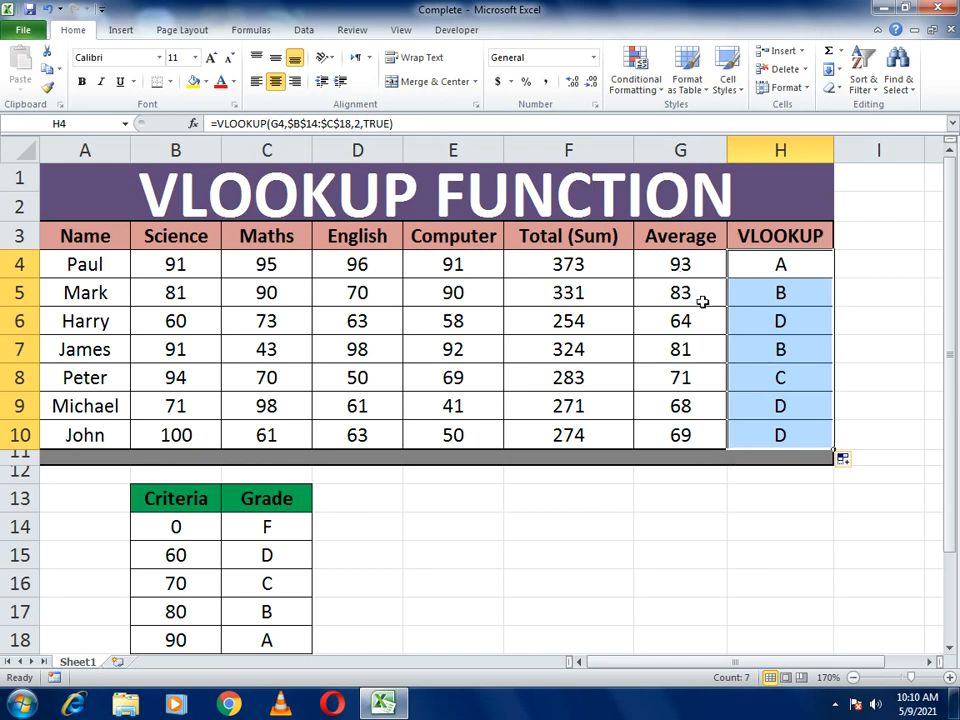
left_click(869, 384)
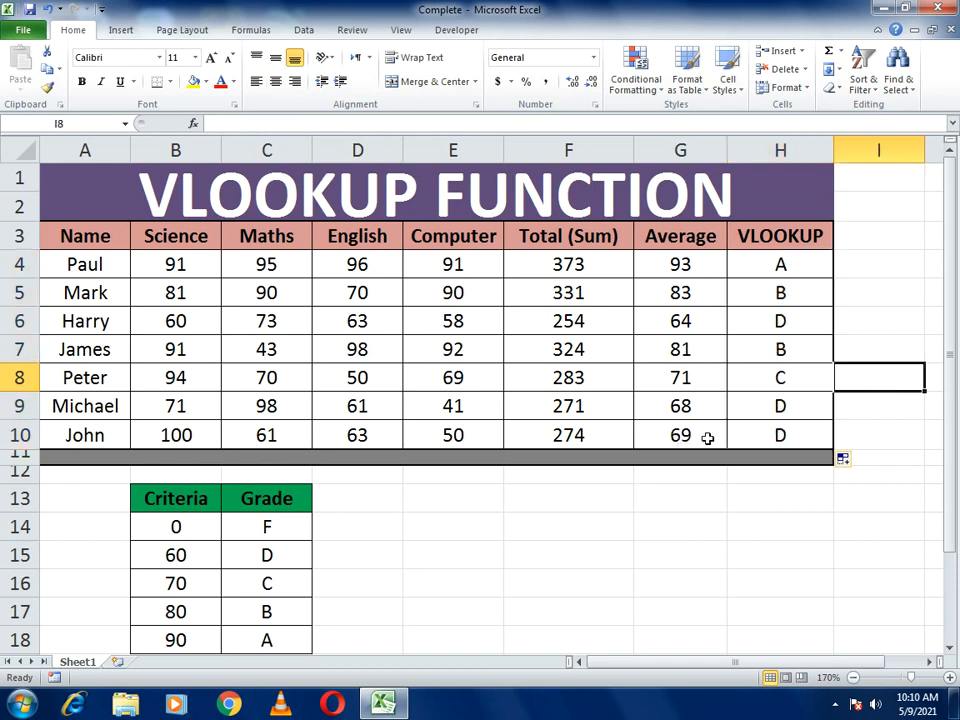
- Change the Maths mark in C10 to 80 and check the grade formula in H10
left_click(281, 446)
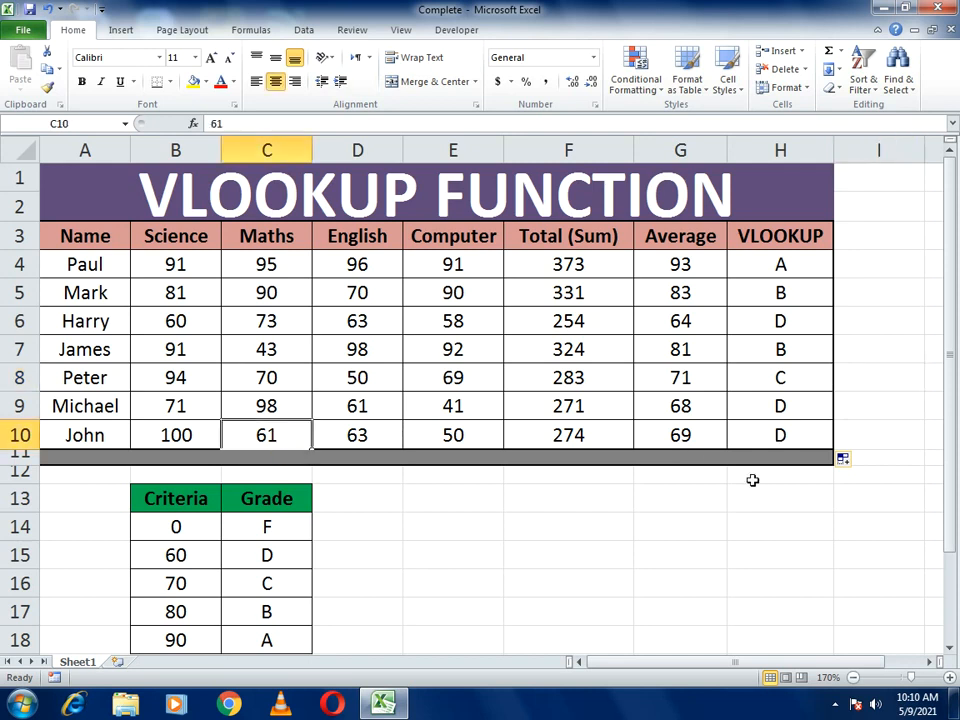
type("80")
key("Return")
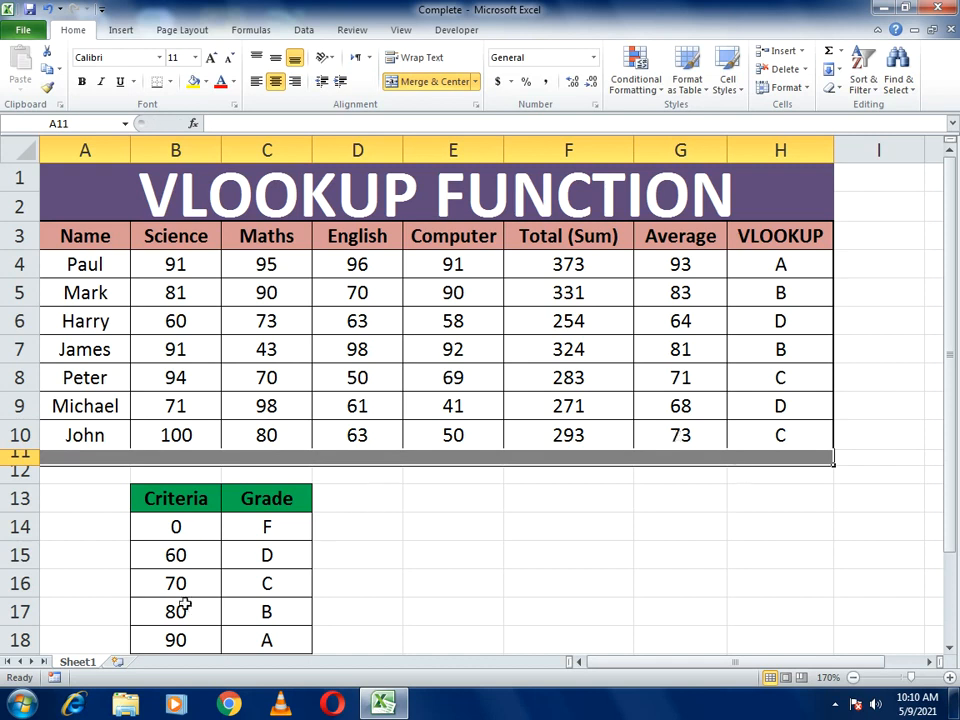
left_click(776, 435)
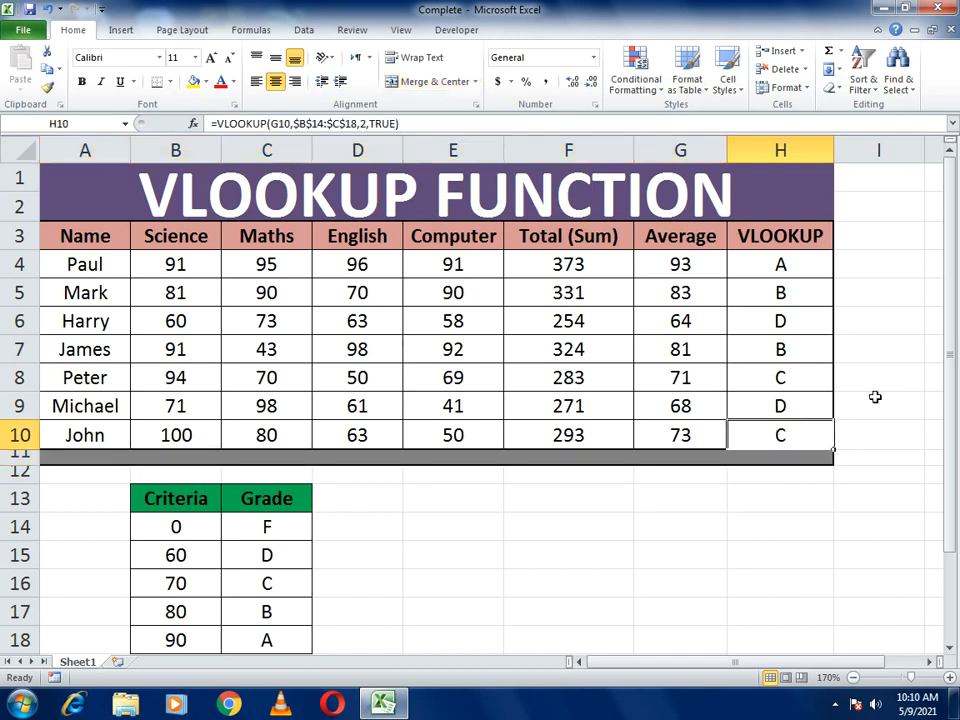